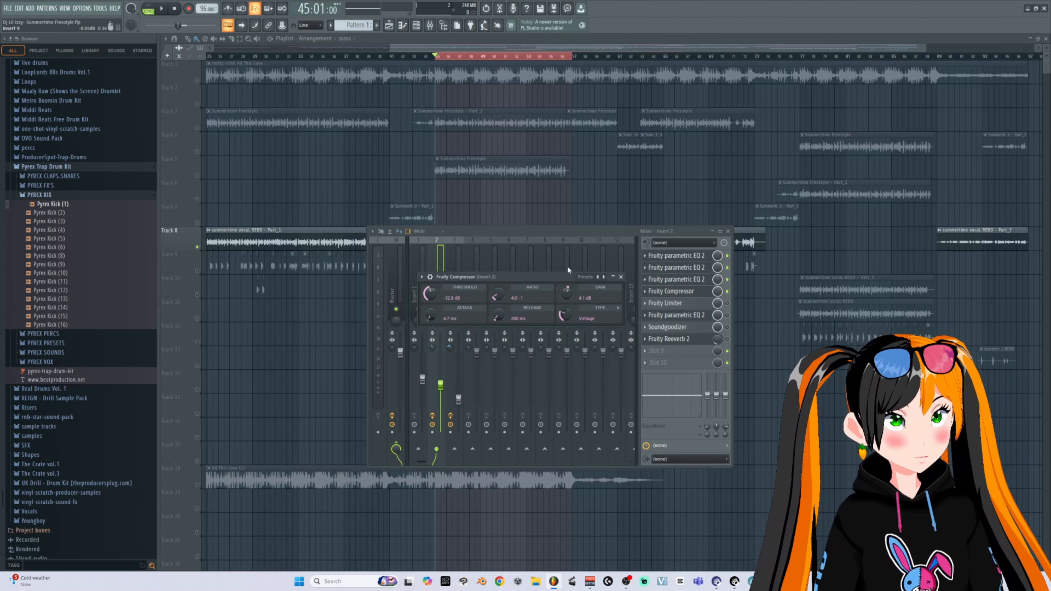
- Open the Fruity Limiter on Insert 2, reset its ceiling, and play the looped section to examine the vocal's peaks
{"action": "left_click", "coordinate": [671, 303]}
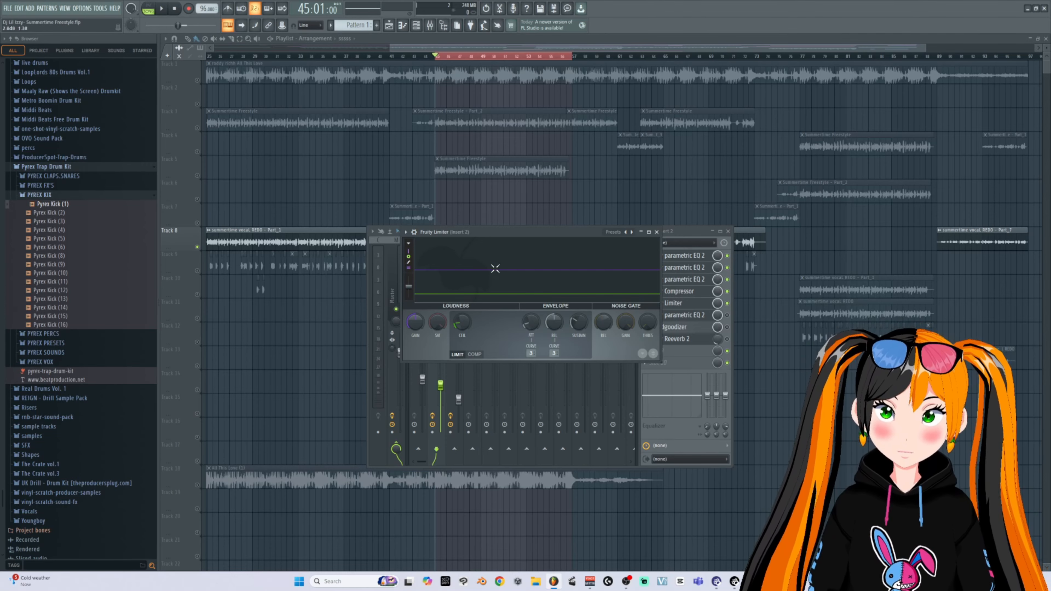
{"action": "scroll", "coordinate": [469, 327], "scroll_direction": "up", "scroll_amount": 2}
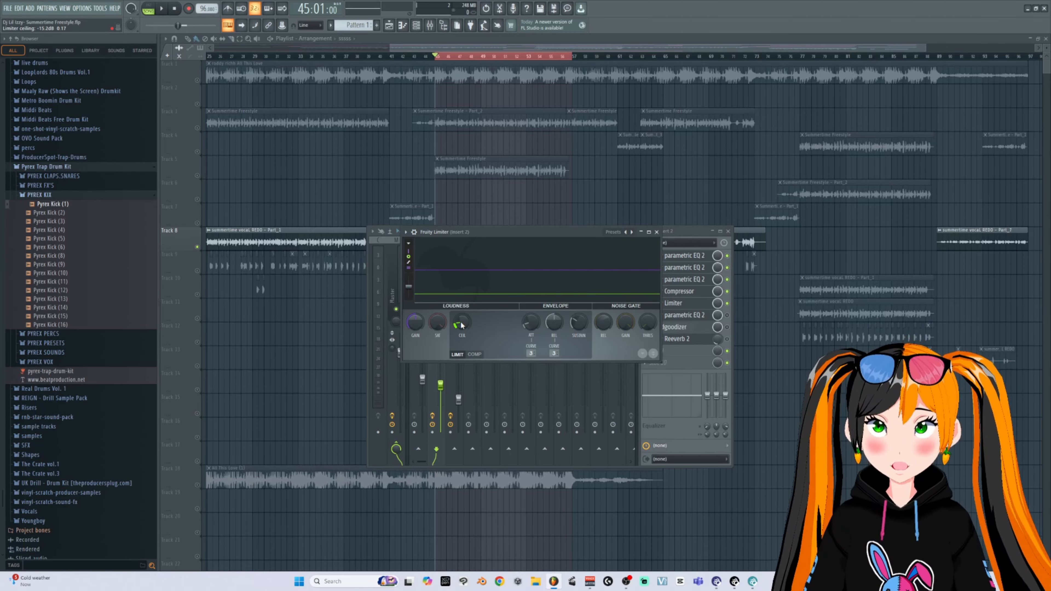
{"action": "right_click", "coordinate": [463, 326]}
{"action": "left_click", "coordinate": [497, 325]}
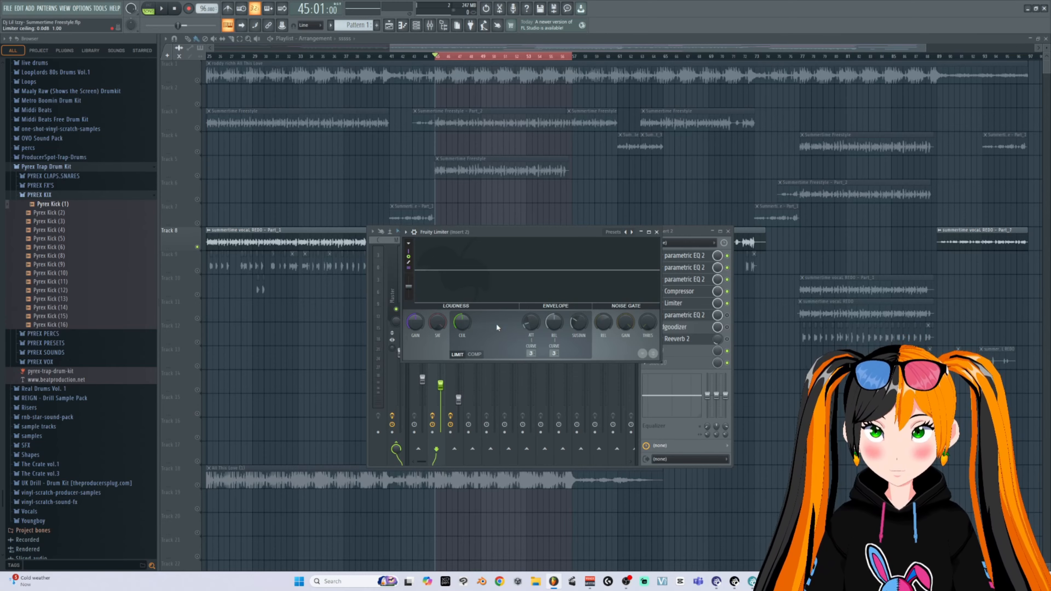
{"action": "key", "text": "space"}
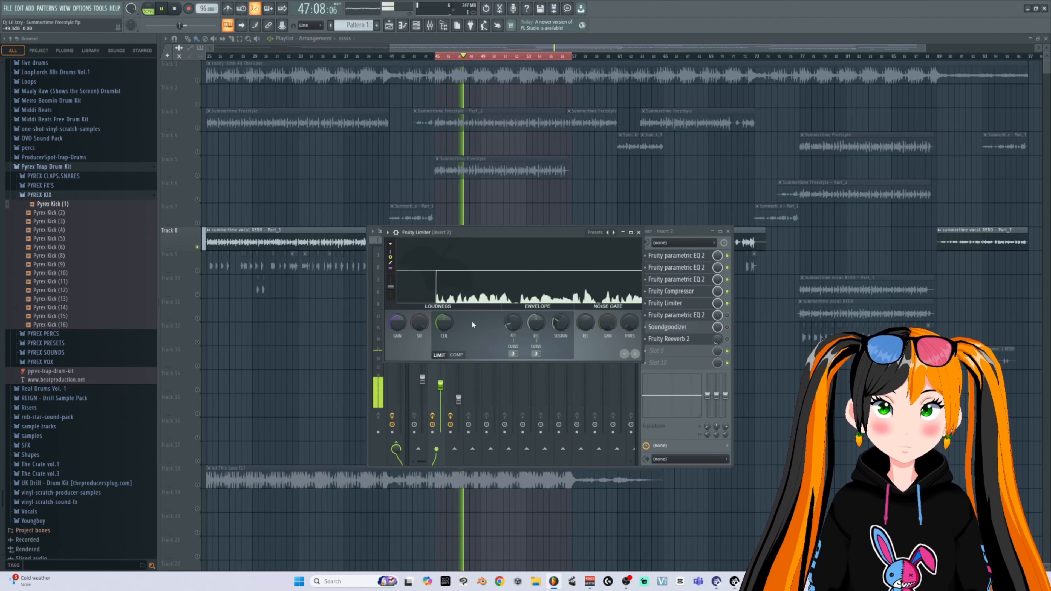
{"action": "key", "text": "space"}
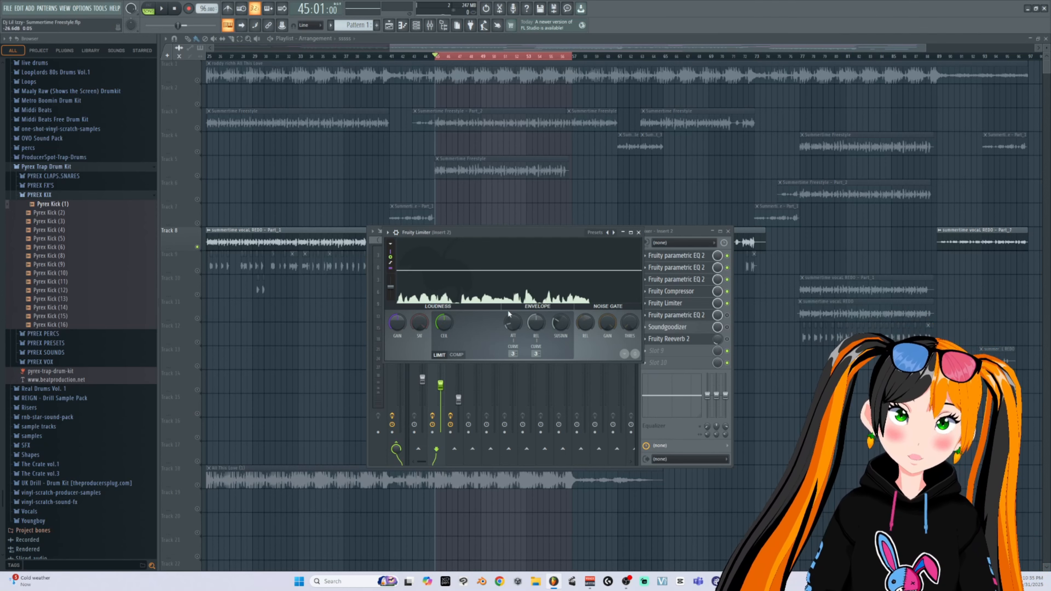
- Lower the Fruity Limiter's ceiling to around the vocal's highest peaks and play the section to check the limiting
{"action": "left_click_drag", "start_coordinate": [444, 322], "coordinate": [444, 342]}
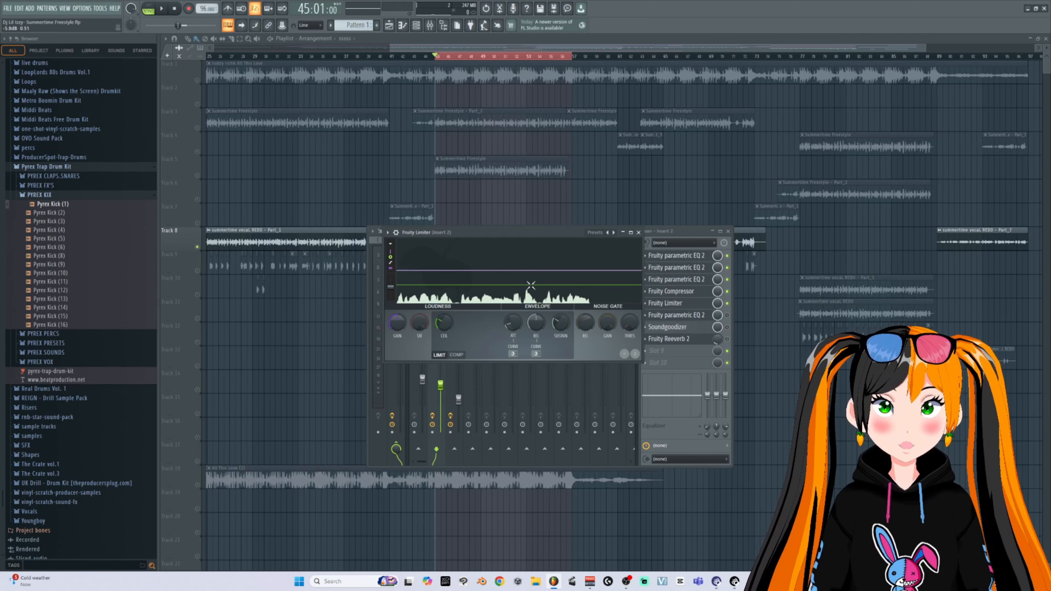
{"action": "left_click_drag", "start_coordinate": [447, 321], "coordinate": [447, 338]}
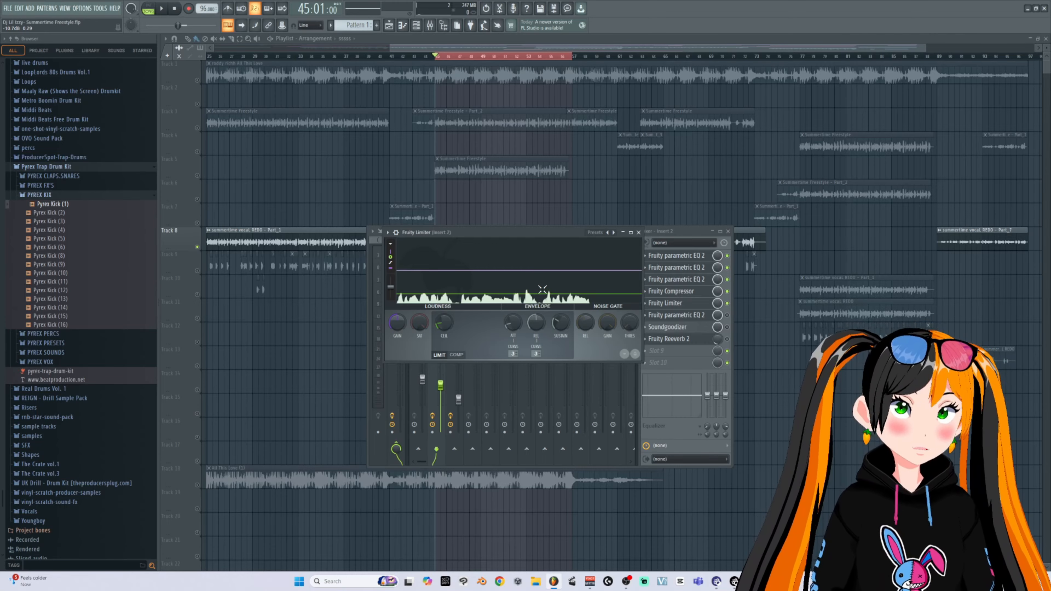
{"action": "key", "text": "space"}
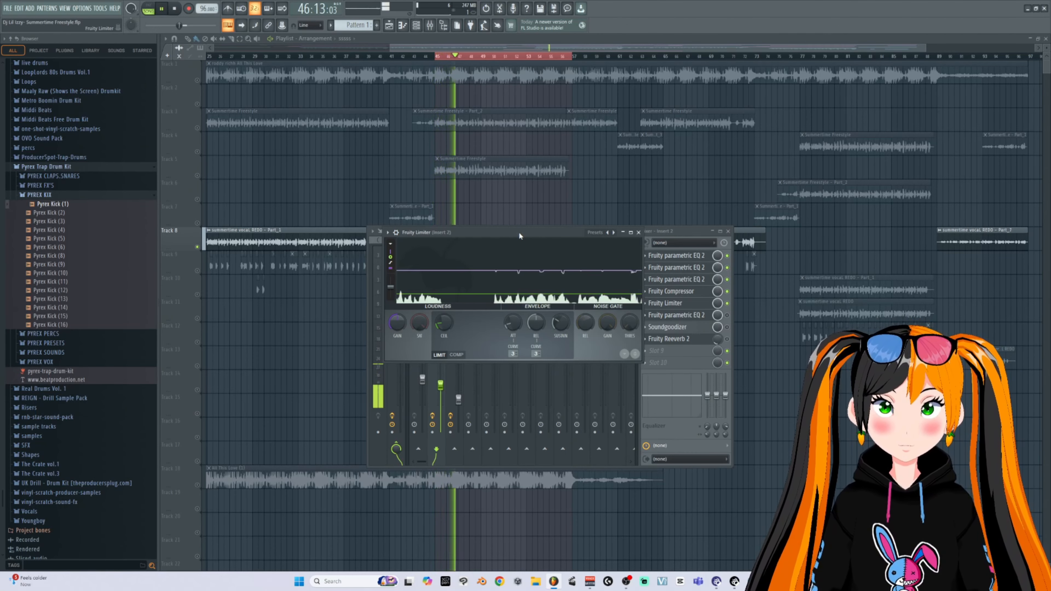
{"action": "key", "text": "space"}
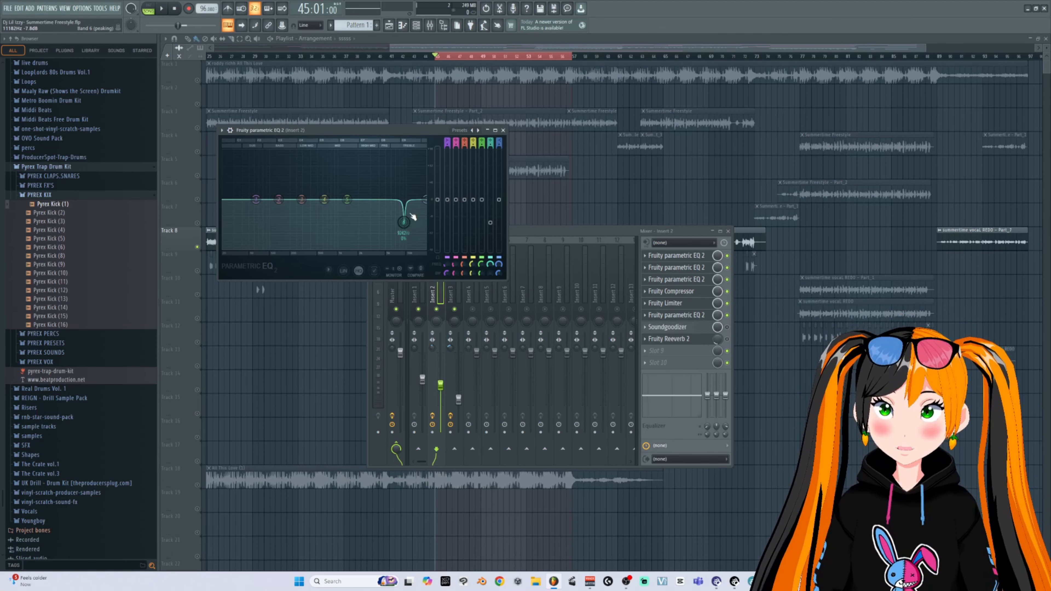
- Open the sixth-slot Fruity Parametric EQ 2 and the Soundgoodizer on Insert 2 to review their settings
{"action": "left_click", "coordinate": [679, 314]}
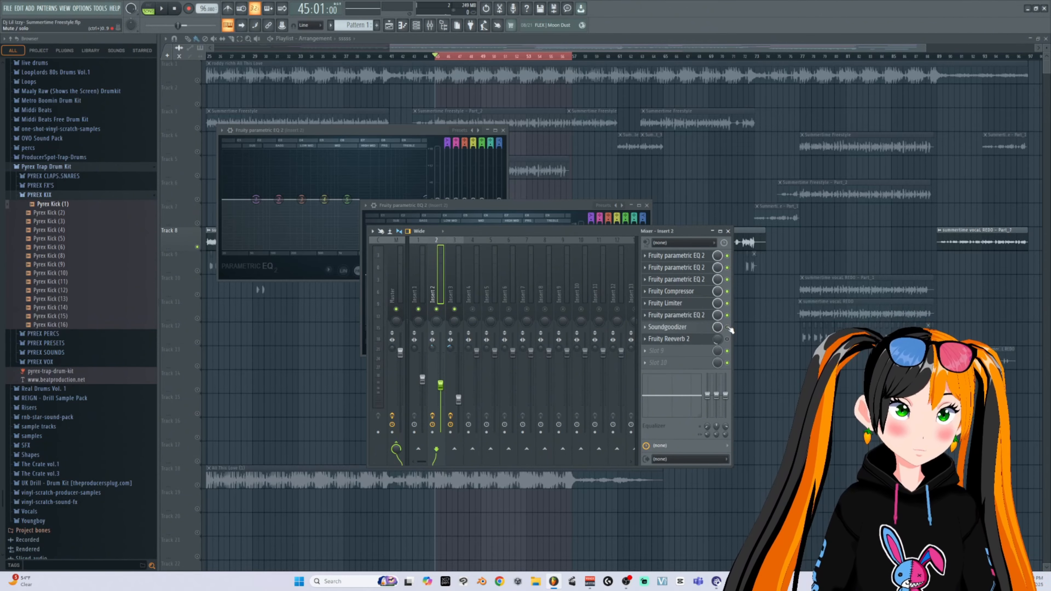
{"action": "left_click", "coordinate": [667, 327]}
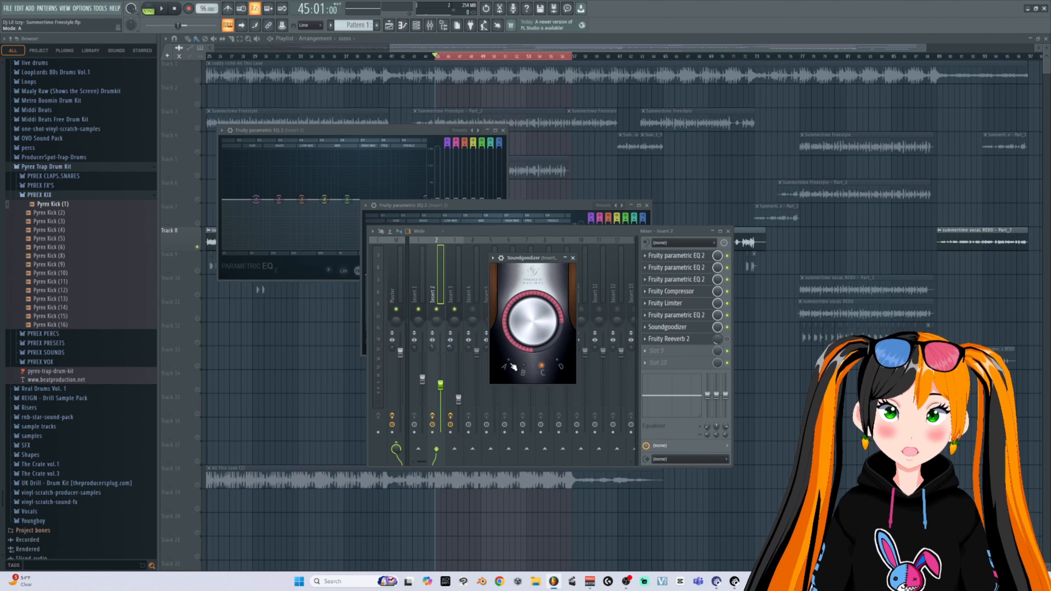
{"action": "left_click", "coordinate": [696, 330]}
- Play the vocal with Soundgoodizer bypassed and enabled to compare the sound, and check the Soundgoodizer's settings
{"action": "key", "text": "space"}
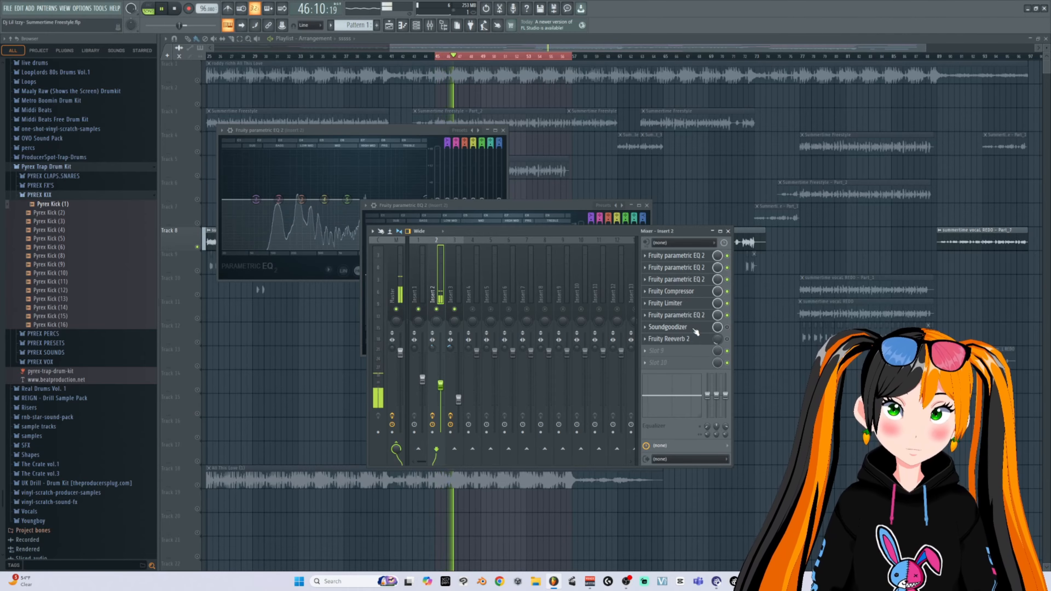
{"action": "key", "text": "space"}
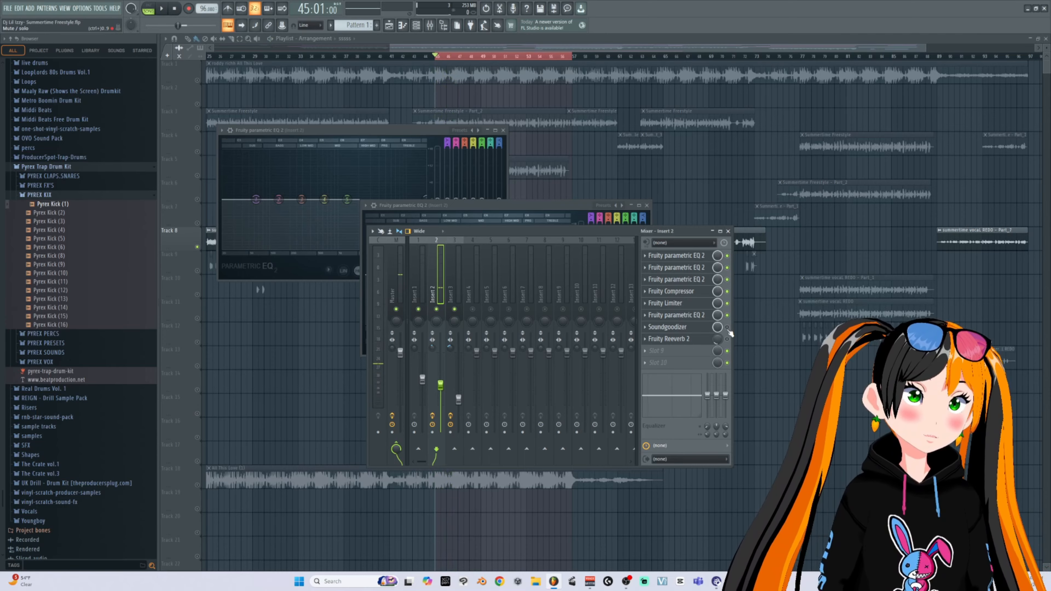
{"action": "key", "text": "space"}
{"action": "key", "text": "space"}
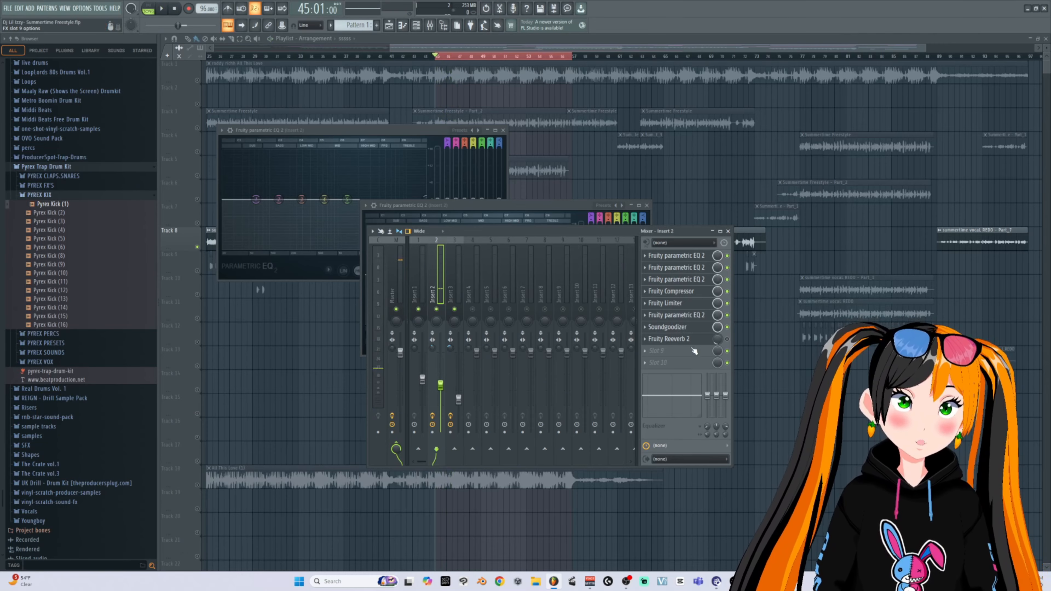
{"action": "left_click", "coordinate": [682, 327]}
{"action": "left_click", "coordinate": [573, 259]}
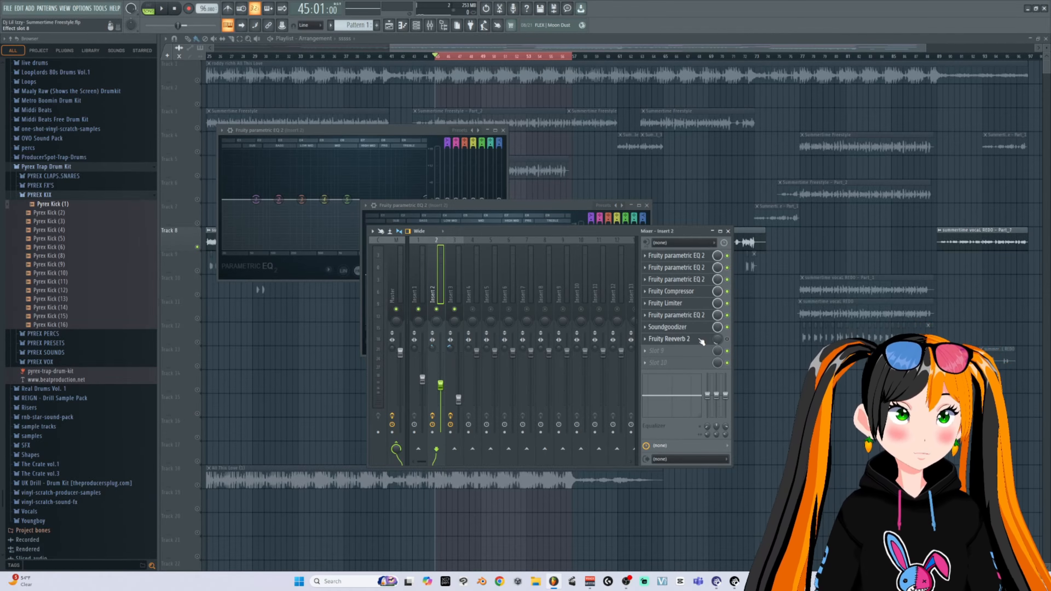
- Enable Fruity Reeverb 2 on Insert 2, review its settings, and adjust its slot mix level to about 13%
{"action": "left_click", "coordinate": [727, 340]}
{"action": "left_click", "coordinate": [669, 339]}
{"action": "left_click", "coordinate": [421, 288]}
{"action": "left_click", "coordinate": [554, 286]}
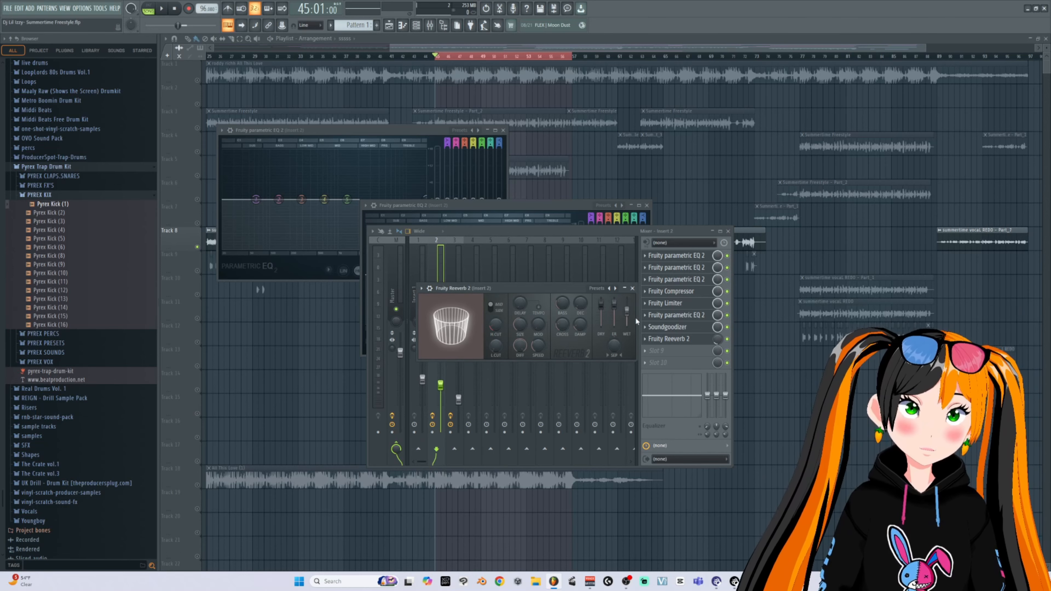
{"action": "left_click", "coordinate": [632, 289]}
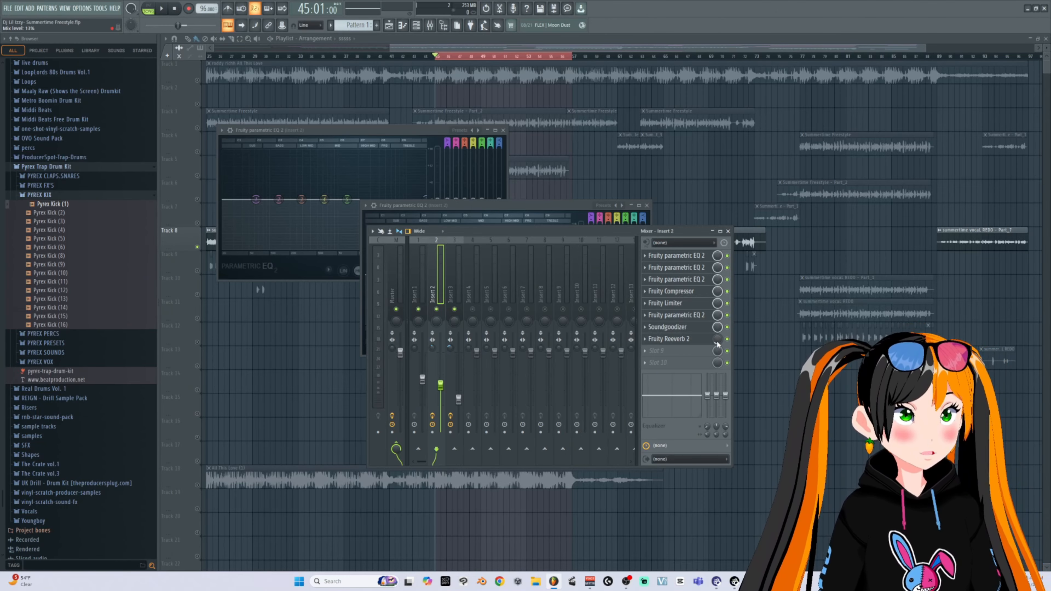
{"action": "left_click_drag", "start_coordinate": [719, 343], "coordinate": [719, 305]}
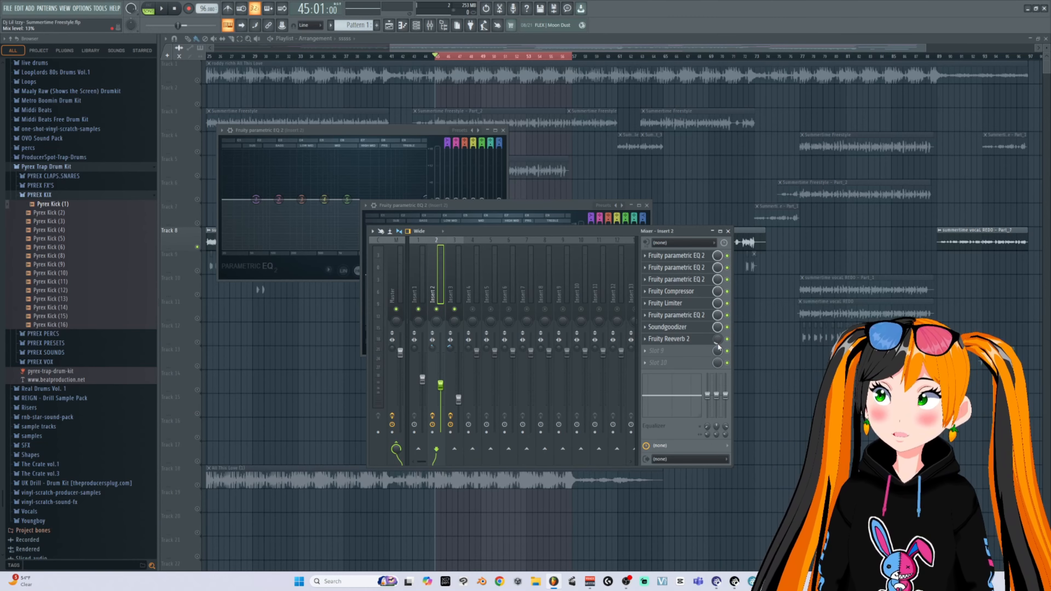
- Close the open plugin windows and play the looped vocal with Insert 2's effects bypassed to compare it with the processed sound
{"action": "key", "text": "F12"}
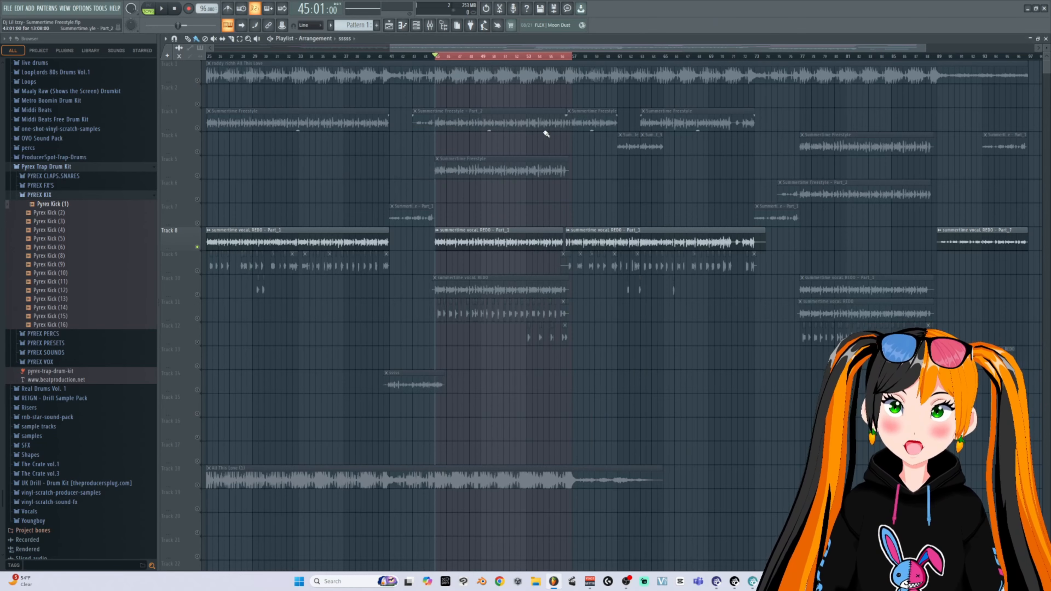
{"action": "key", "text": "space"}
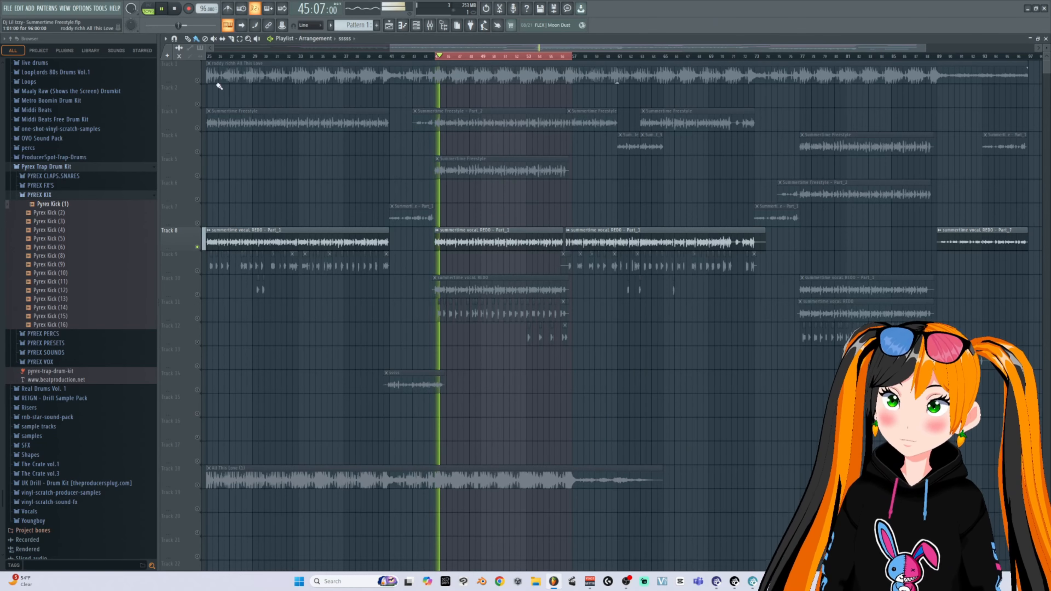
{"action": "key", "text": "space"}
{"action": "key", "text": "F9"}
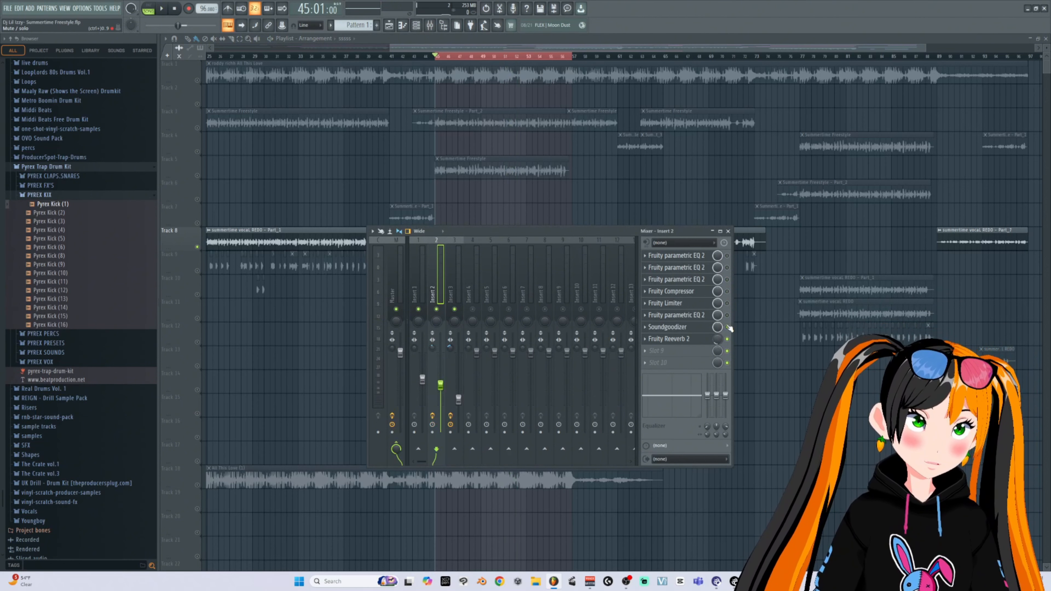
{"action": "key", "text": "space"}
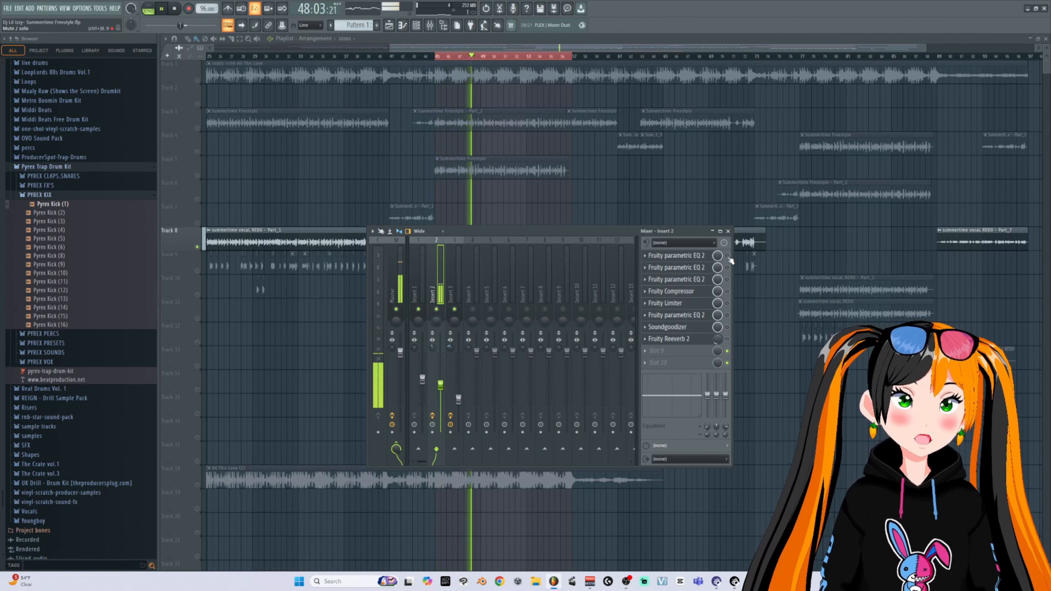
{"action": "key", "text": "space"}
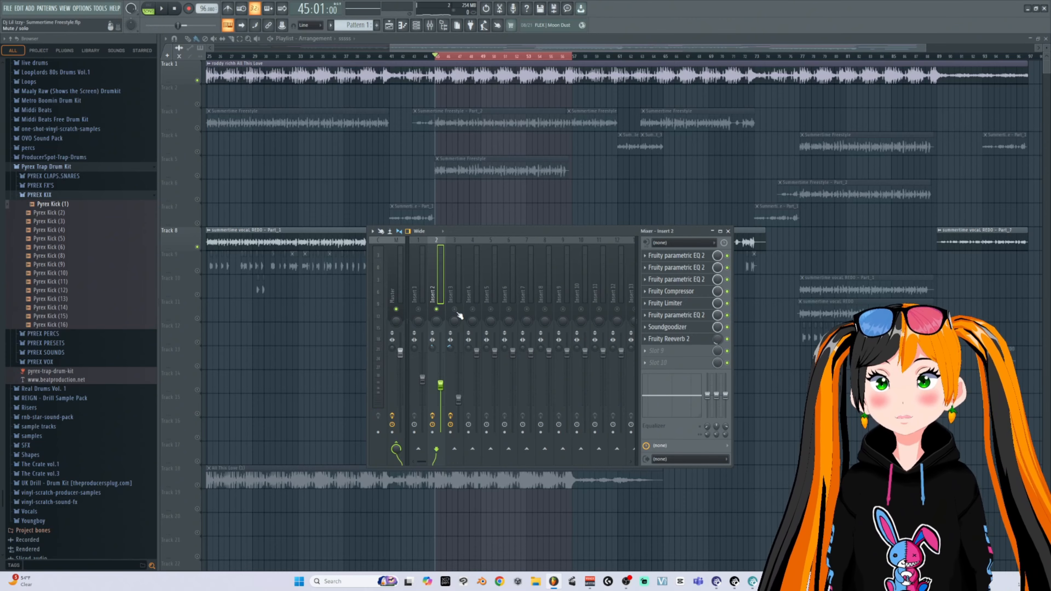
- Select Insert 3 in the mixer and open its Soundgoodizer to review the settings
{"action": "left_click", "coordinate": [451, 295]}
{"action": "left_click", "coordinate": [667, 326]}
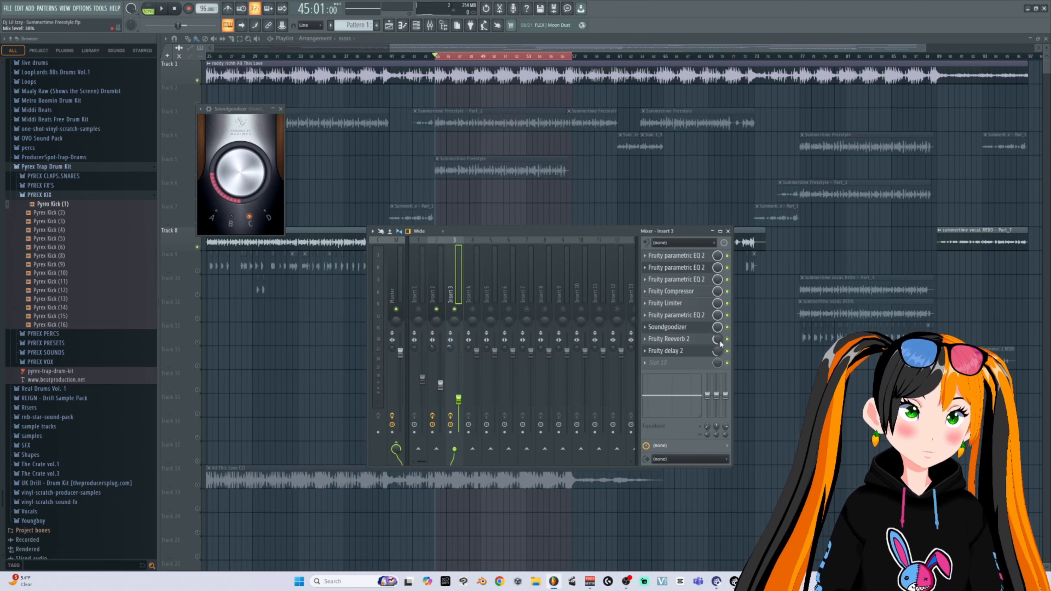
- Open Fruity Delay 2 on Insert 3 and bring up the preset step values for its delay time
{"action": "left_click", "coordinate": [667, 351]}
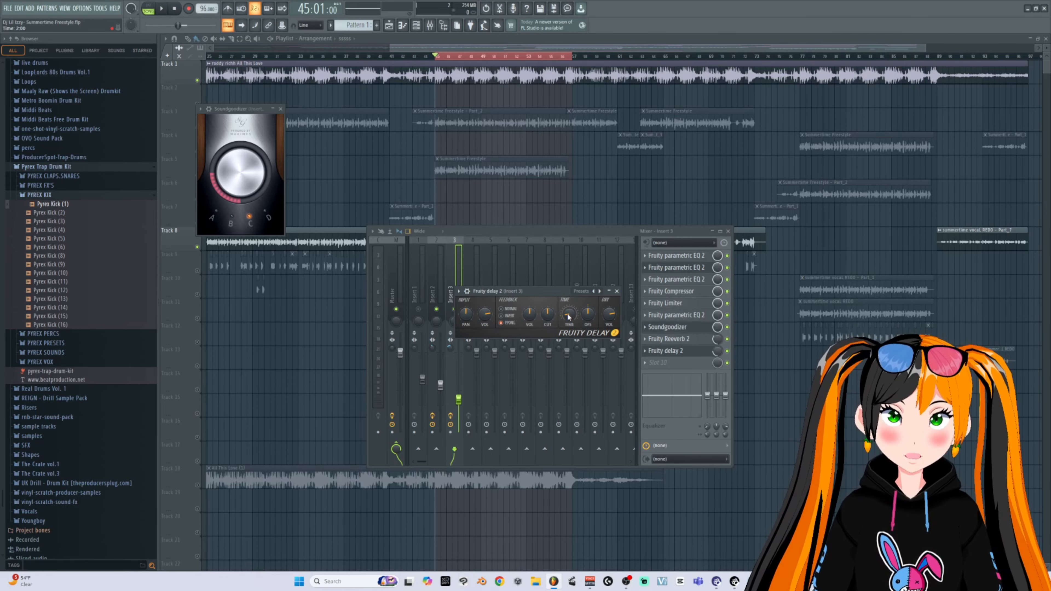
{"action": "right_click", "coordinate": [568, 317]}
{"action": "mouse_move", "coordinate": [595, 328]}
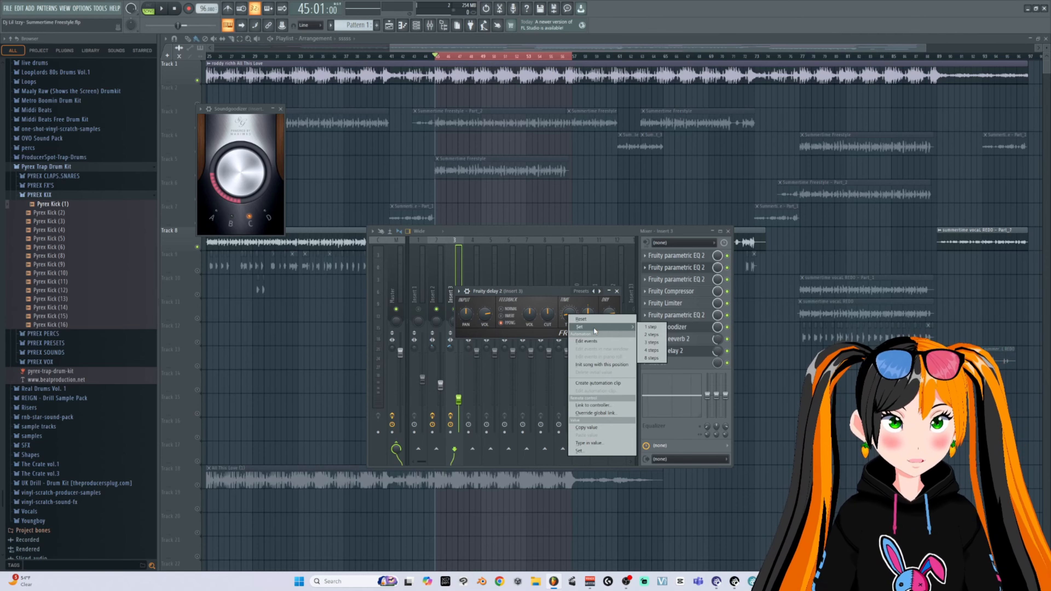